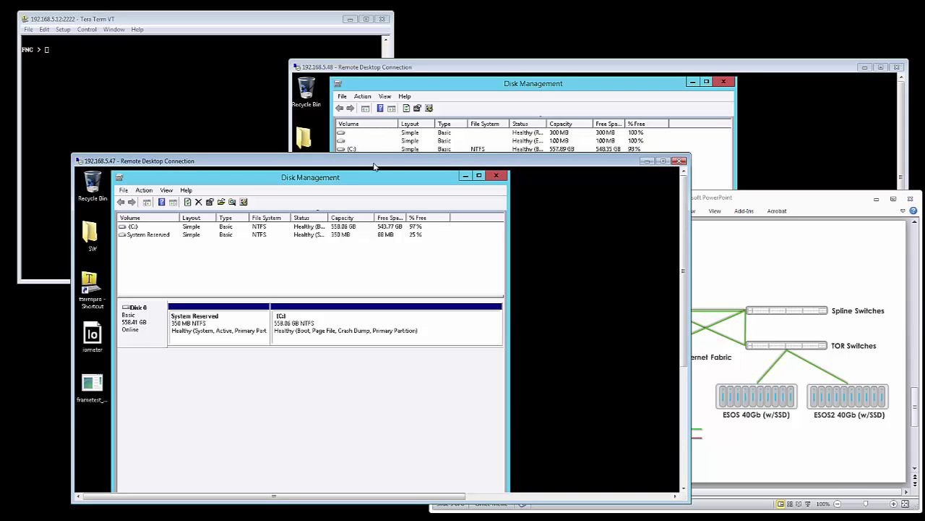
Run show ns_table in the 192.168.5.12 console to list the name server entries
click(543, 70)
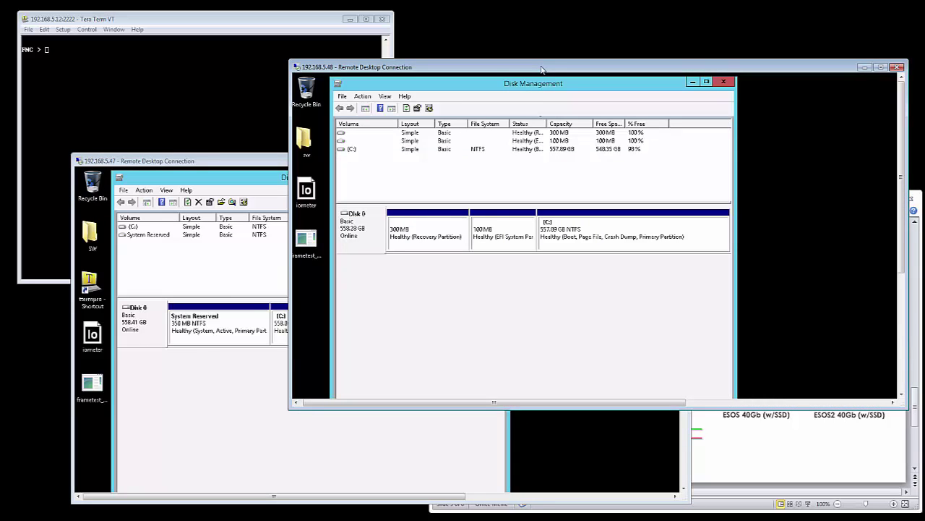
click(180, 24)
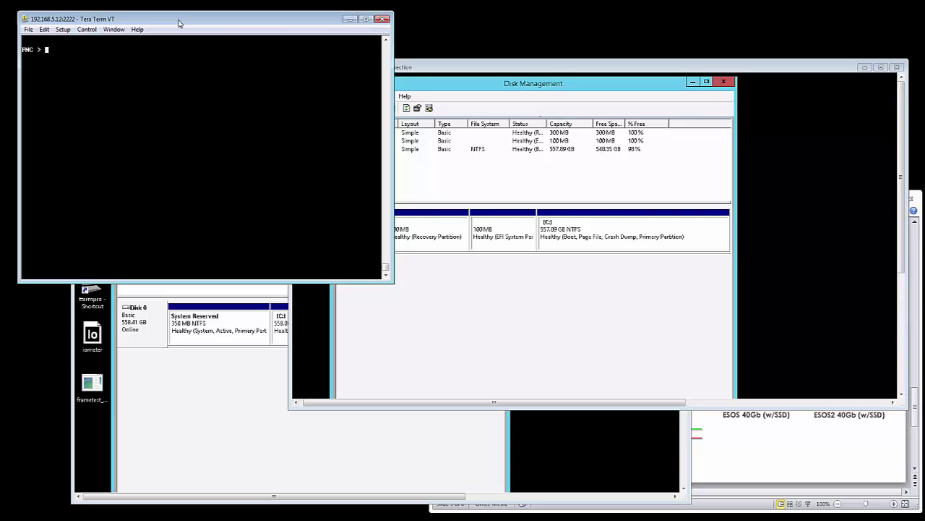
text(show )
text(as_t)
text(able)
key(Return)
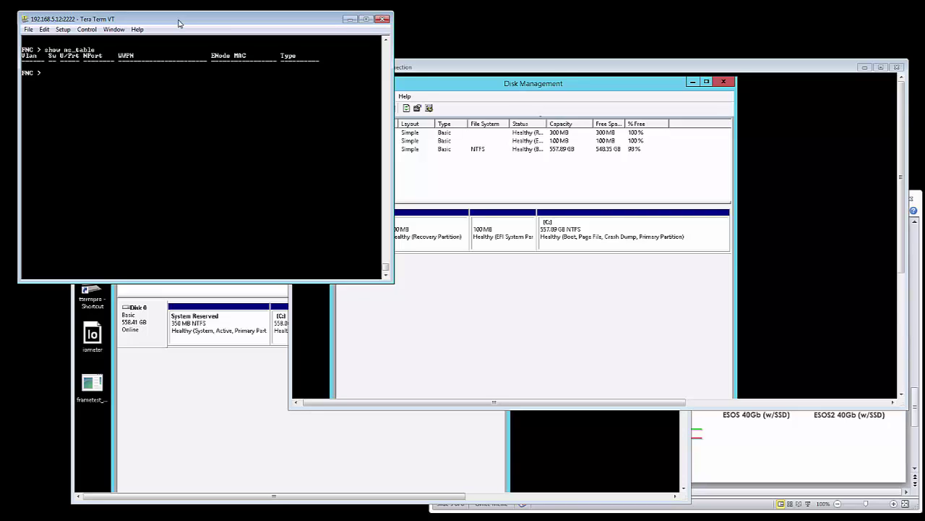
Activate switch 1 from the FNC prompt and list the name server table again
text(activate switch 1)
key(Return)
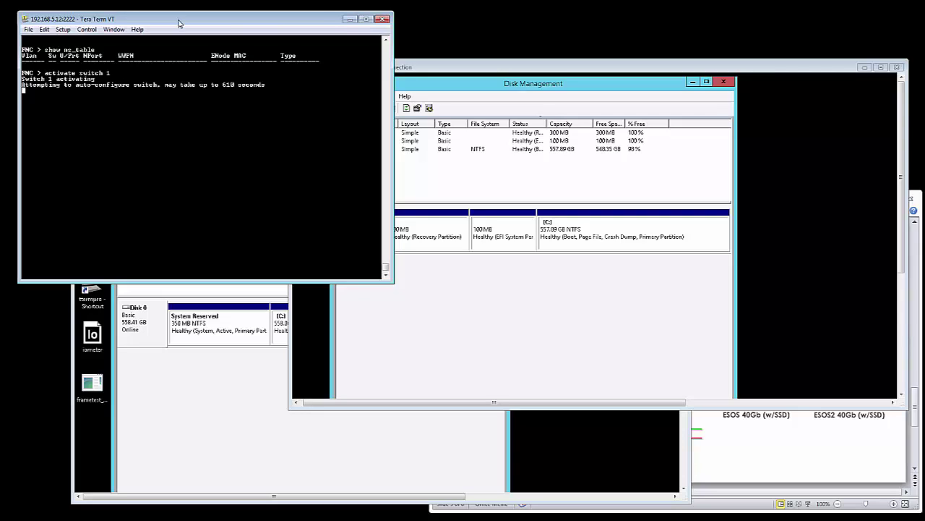
click(401, 28)
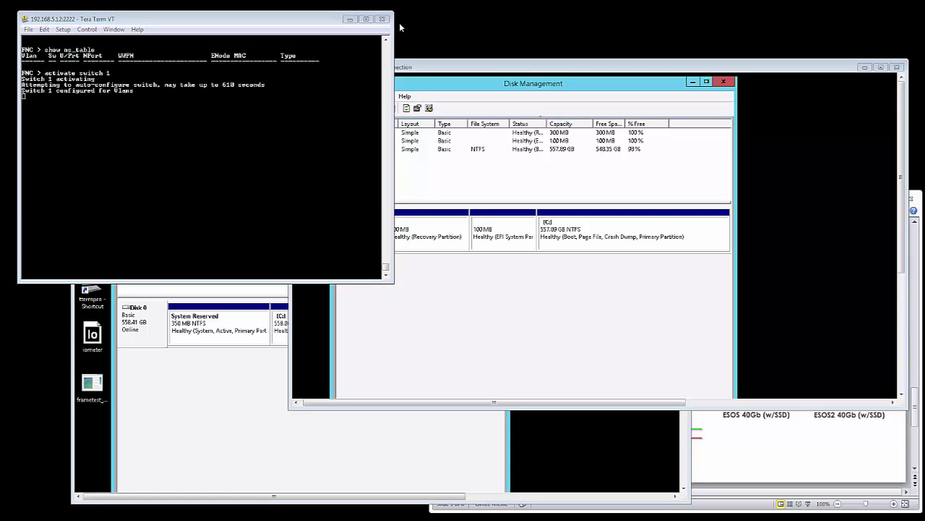
click(292, 20)
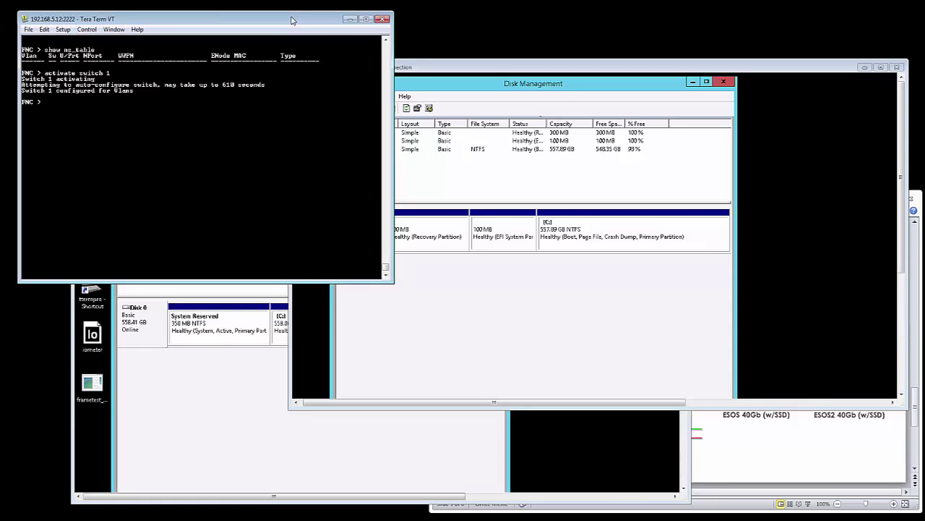
text(show ns_table)
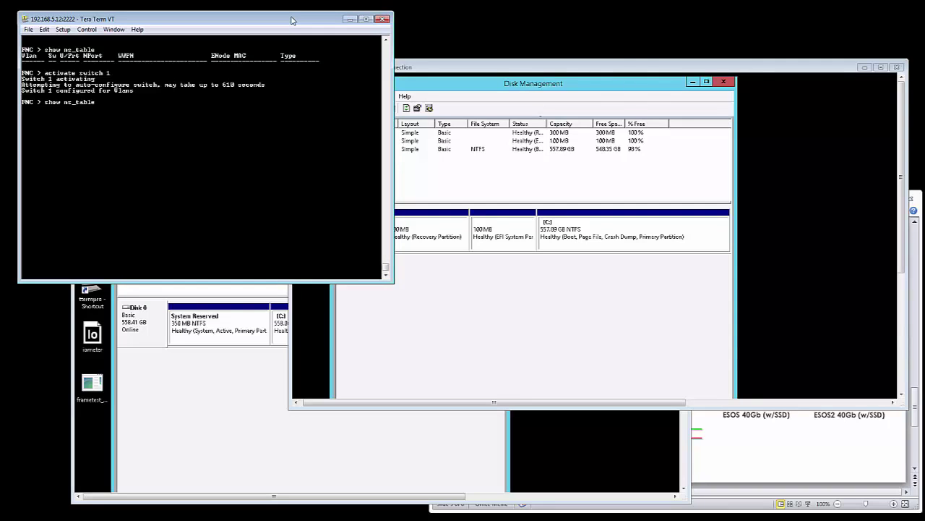
key(Return)
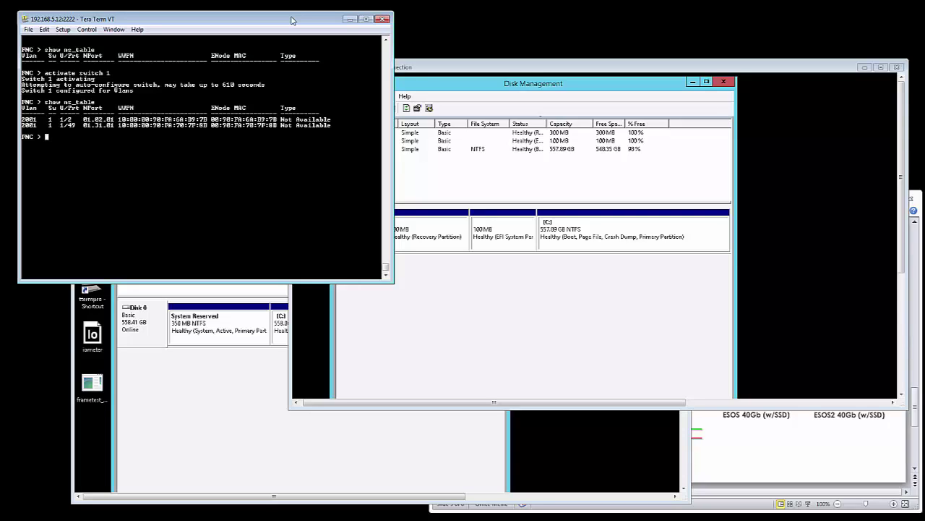
Activate switch 2, list the name server table, and bring the 192.168.5.47 server's Disk Management into view
text(activate switch 2)
key(Return)
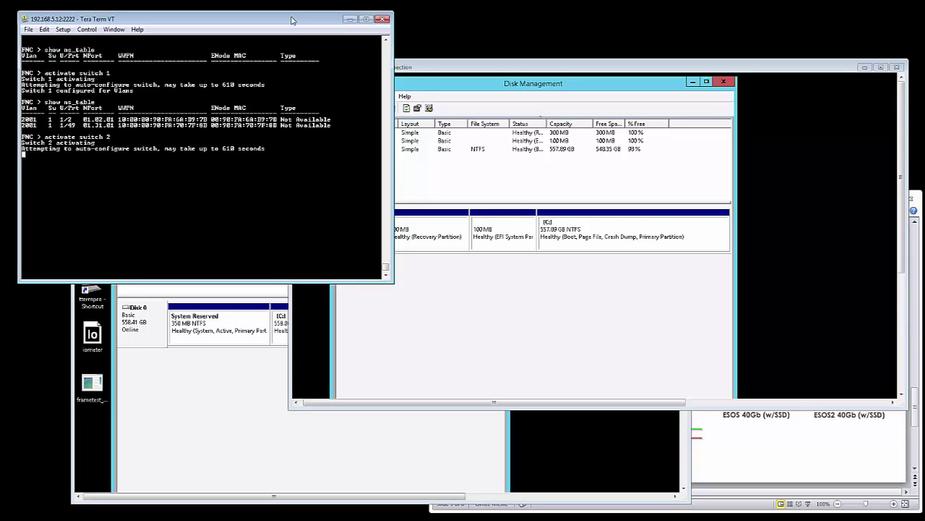
text(show ms_table)
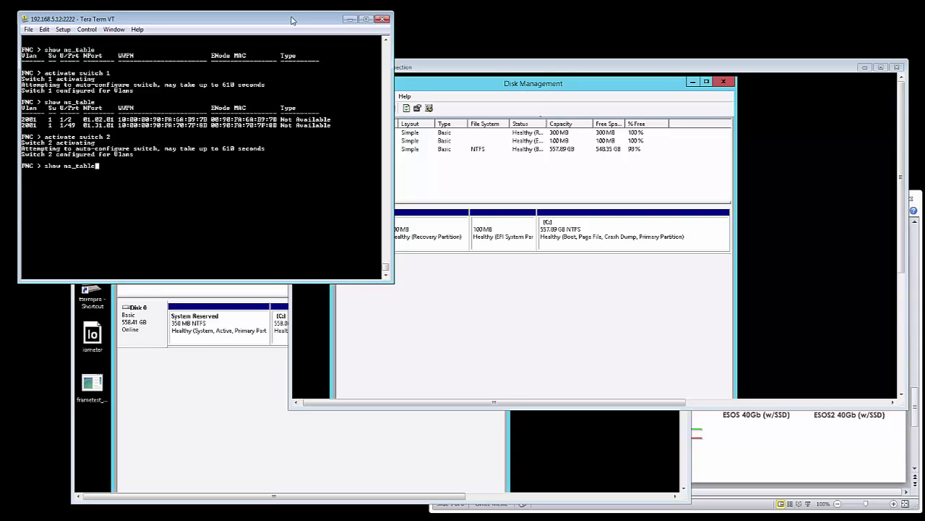
key(Return)
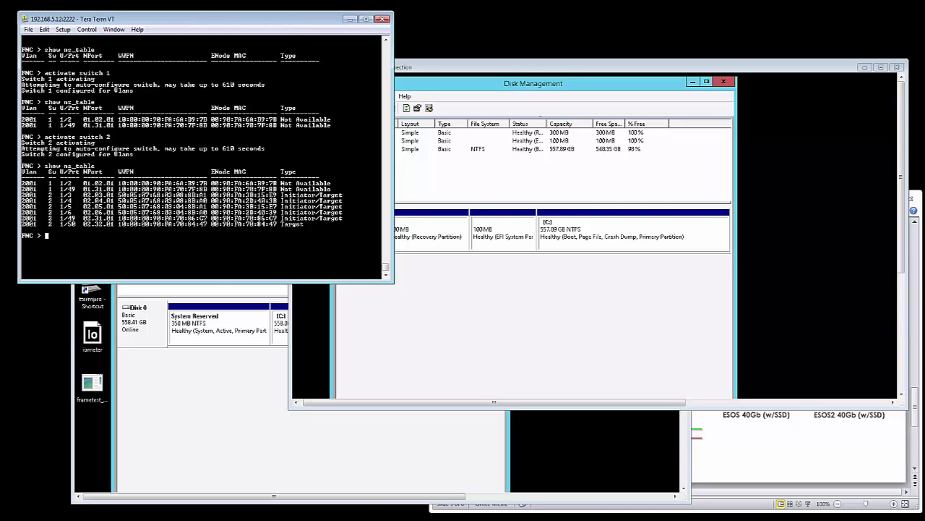
click(221, 376)
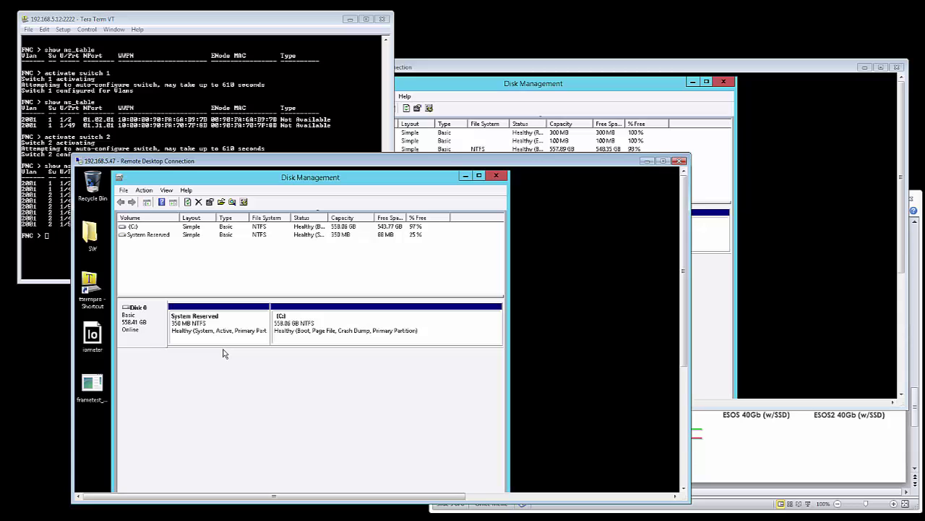
Create a zone set named Test for VLAN 2001 in the FNC console and list that VLAN's zone sets
click(220, 25)
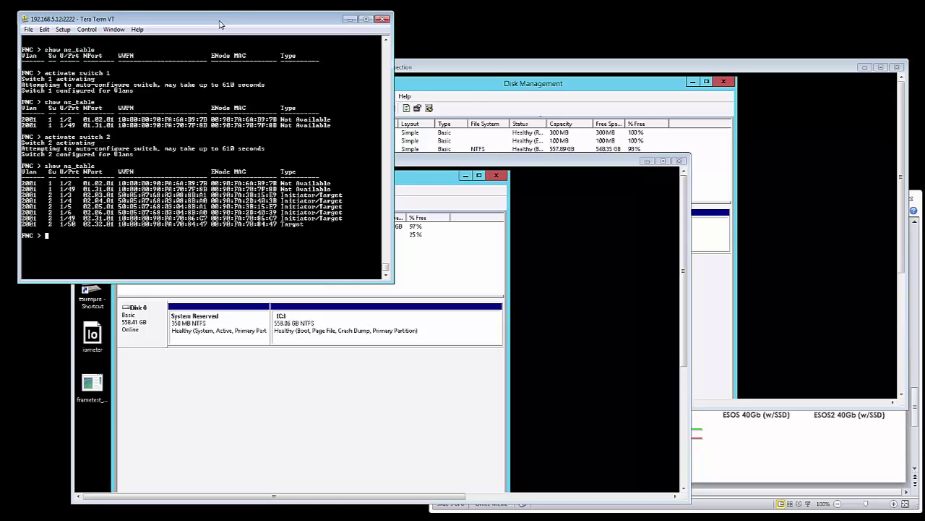
text(create zone_set 2001 Test)
key(Return)
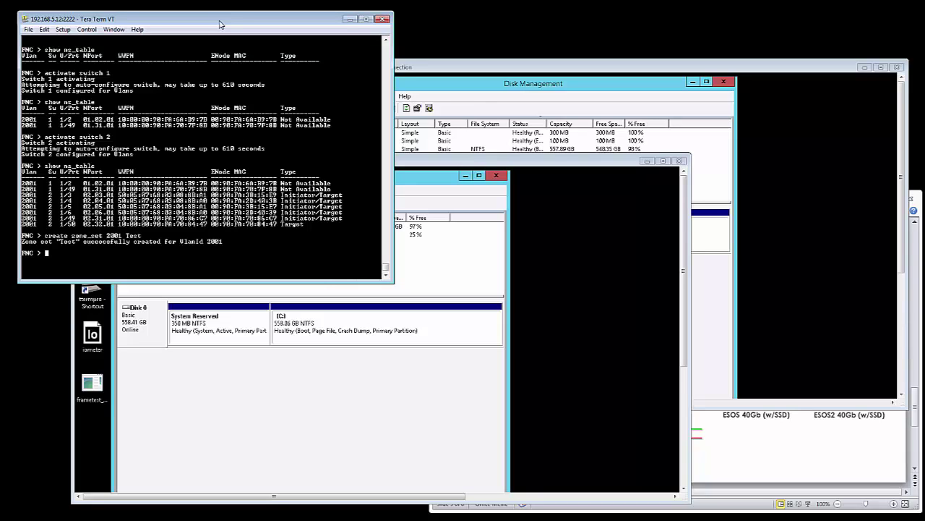
text(show zone_sets 2001)
key(Return)
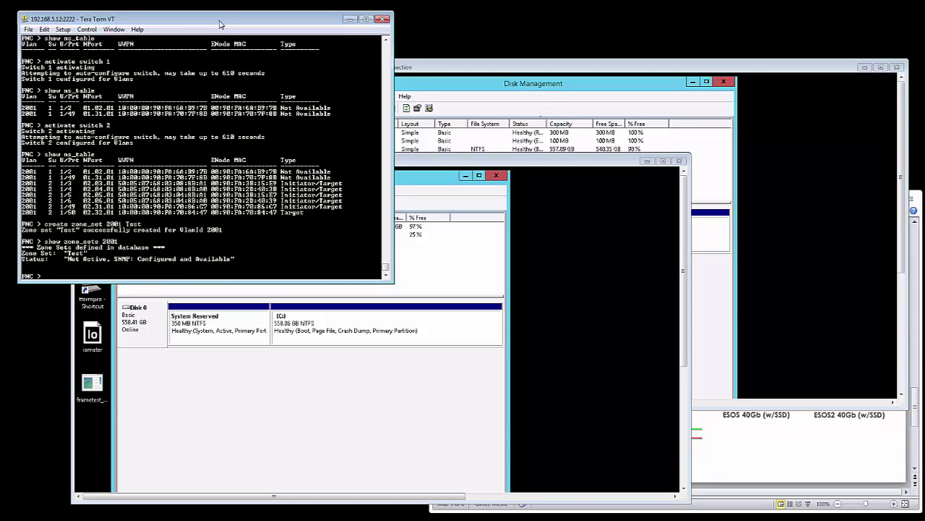
Create zone LD2 for VLAN 2001 and add it to zone set Test
text(create zone 2001 LD2)
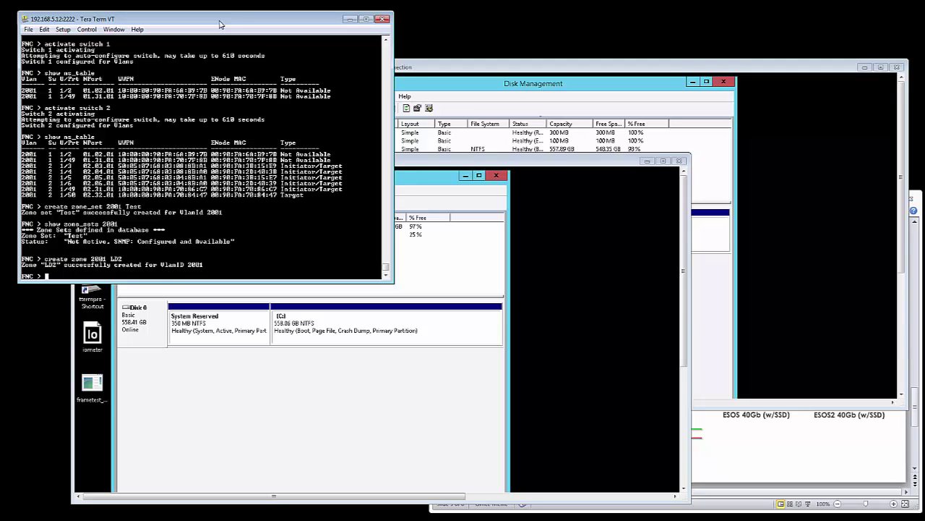
text(add zone 2001 LD2 Test)
key(Return)
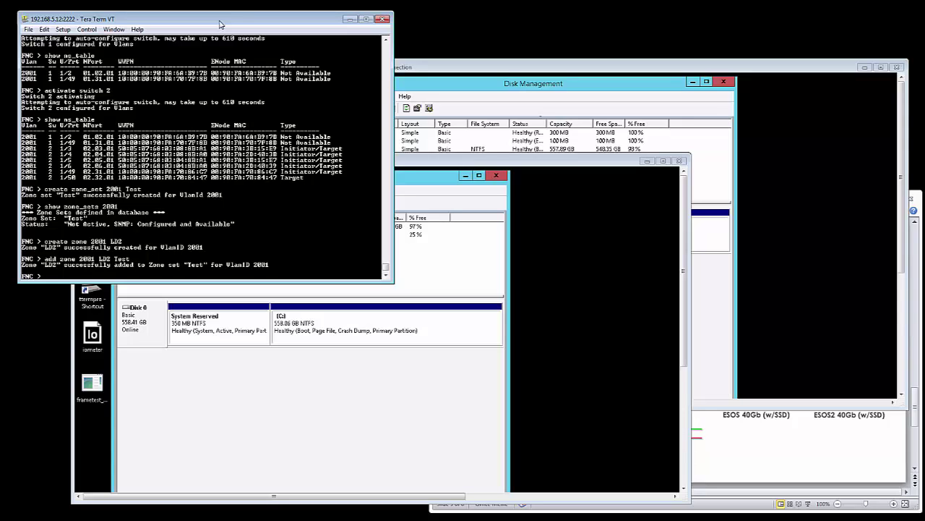
Add WWPNs 10:00:00:90:FA:70:7F:8B and 10:00:00:90:FA:70:84:47 as members of zone LD2 in VLAN 2001
text(add zone _member 2001 10:00:0)
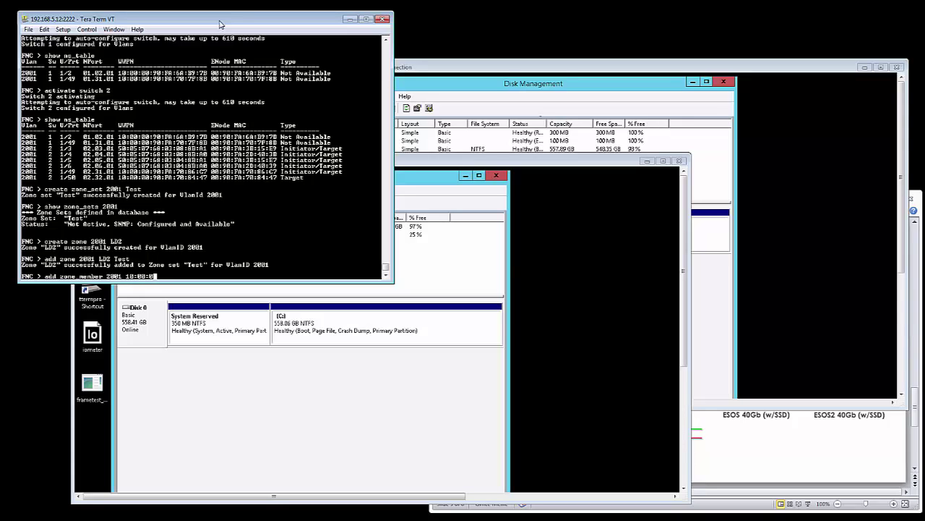
text(0:90:FA:70:7F:8B LD2)
key(Return)
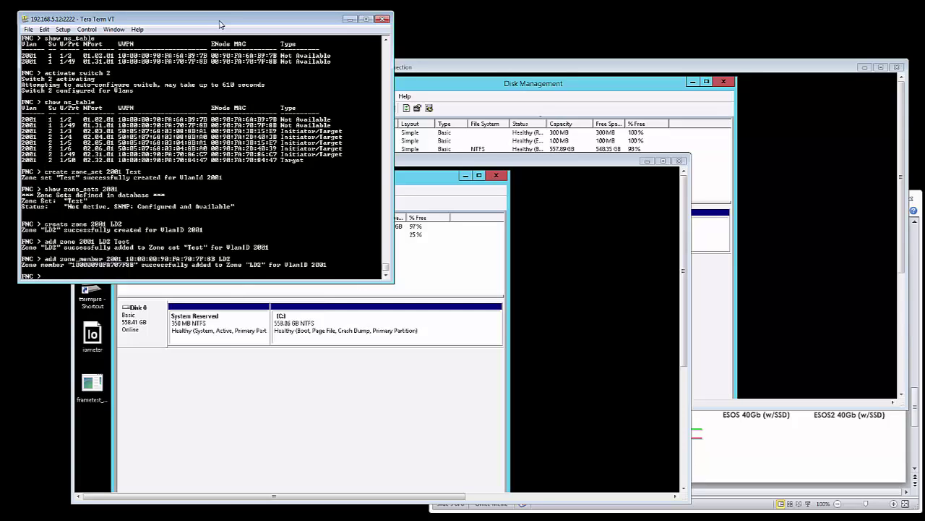
text(add zone_member 2001 10:00:00:)
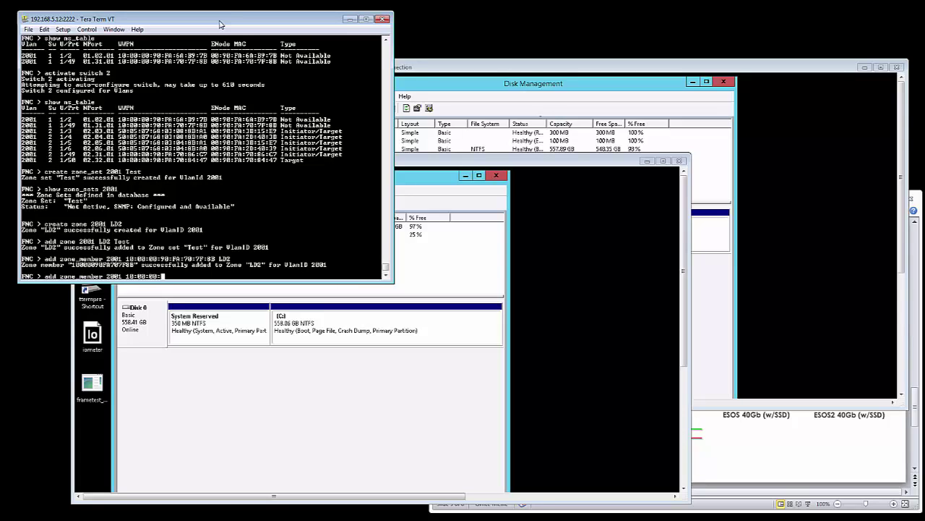
text(90:FA:70:84:47 LD2)
key(Return)
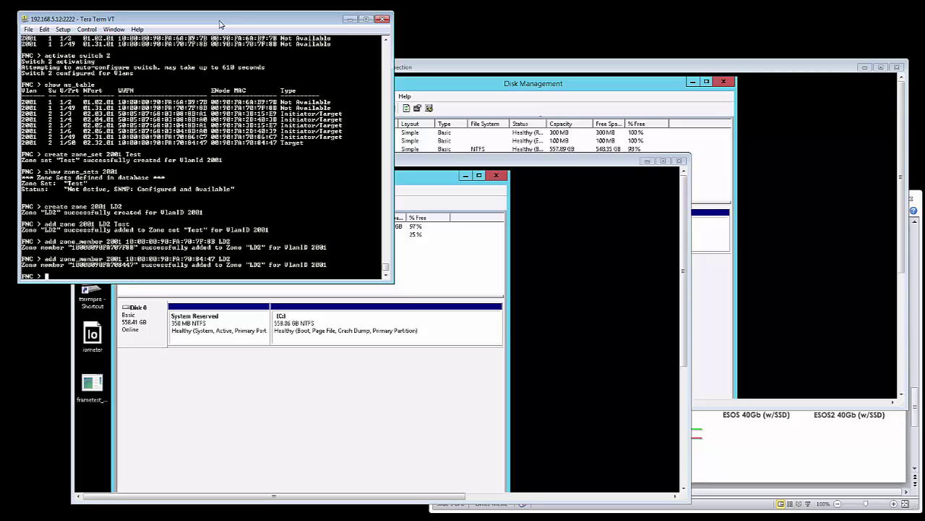
Activate zone set Test for VLAN 2001 and check the disks in Disk Management on 192.168.5.47
text(activate zone_set 2001 Test)
key(Return)
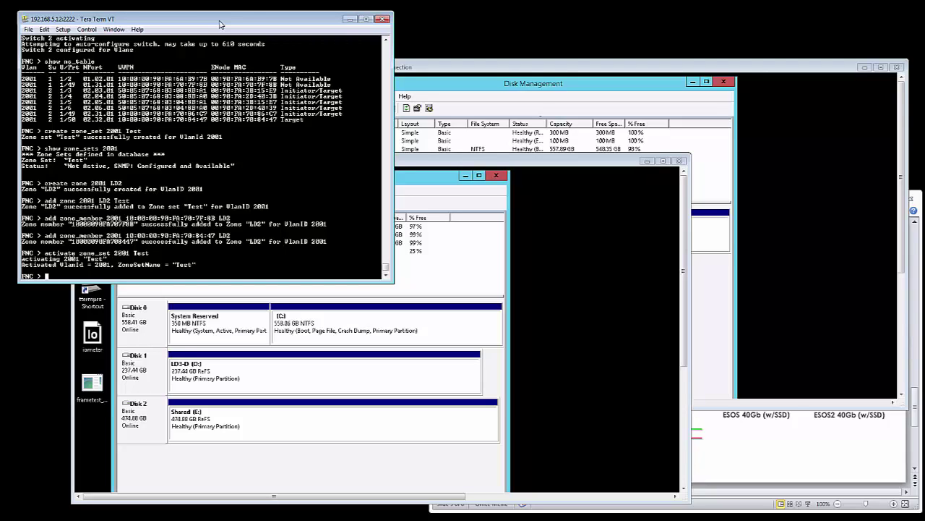
click(544, 165)
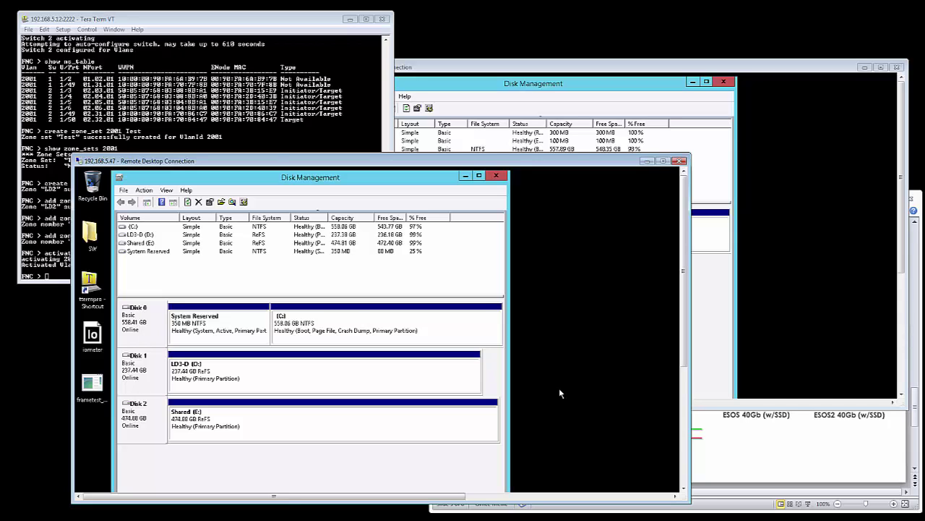
Switch to Iometer on the 192.168.5.47 server and choose E: "Shared" as the disk target for Worker 1
click(685, 477)
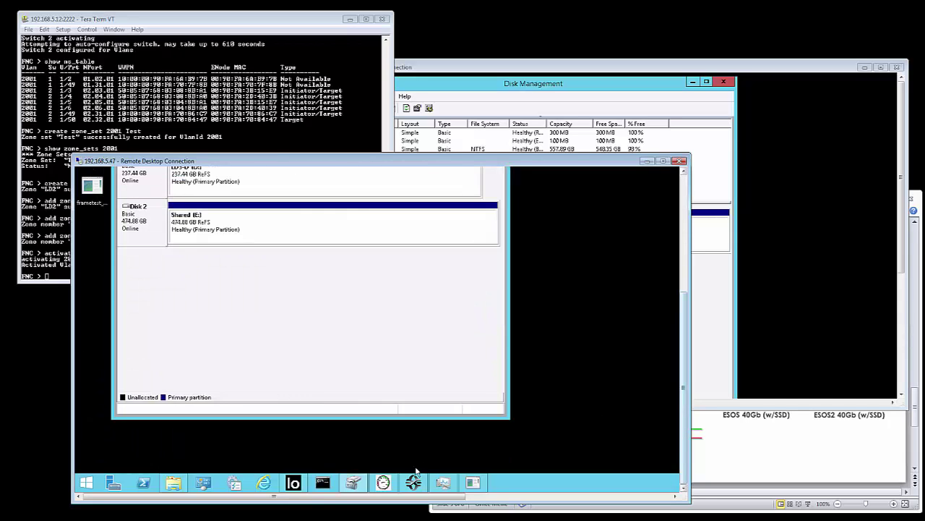
click(304, 482)
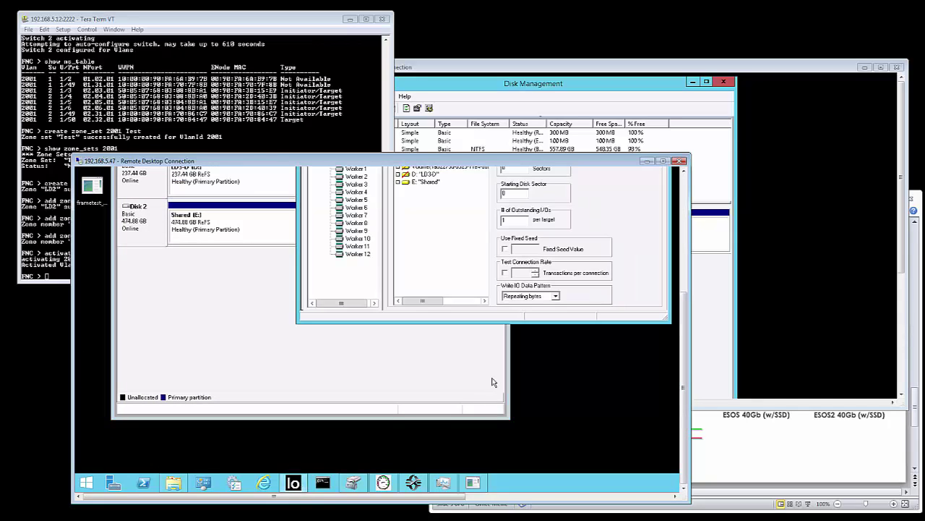
click(685, 186)
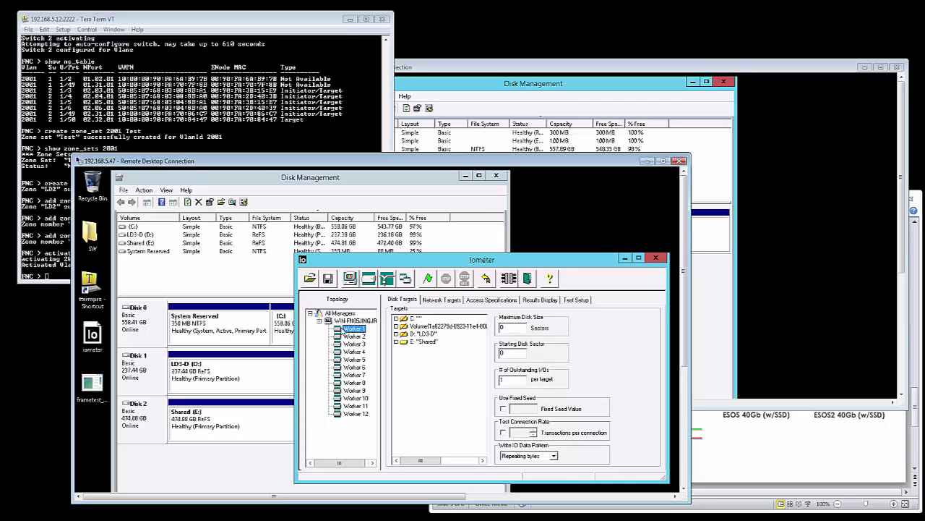
click(396, 342)
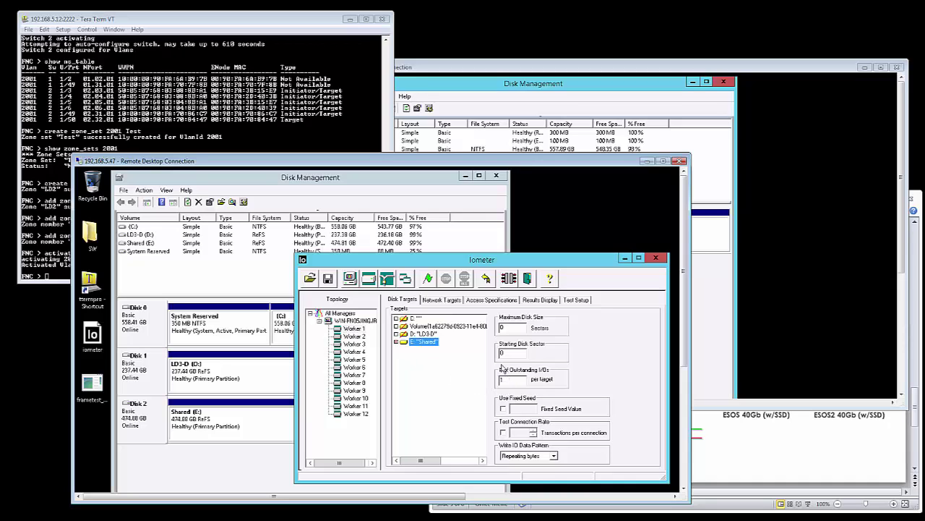
Assign the "4 KiB; 100% Read; 0% random" access specification to the worker
click(494, 300)
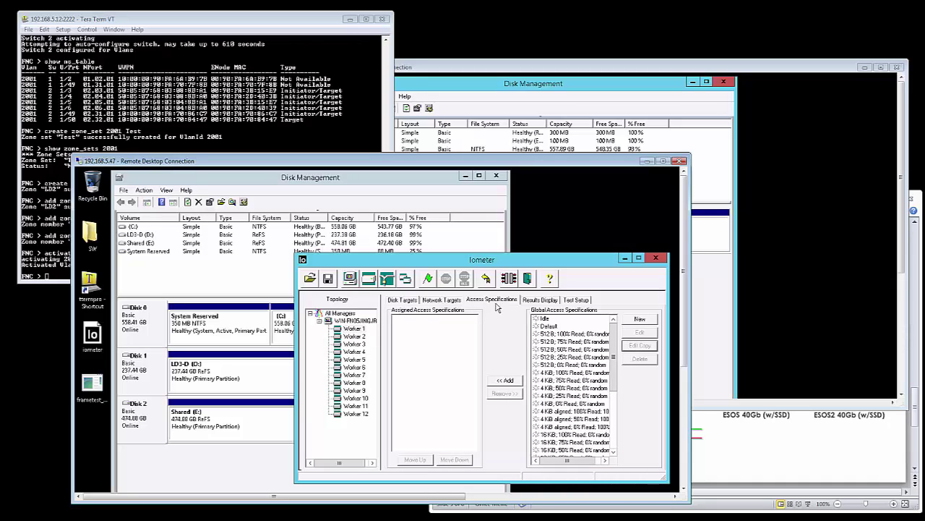
click(562, 372)
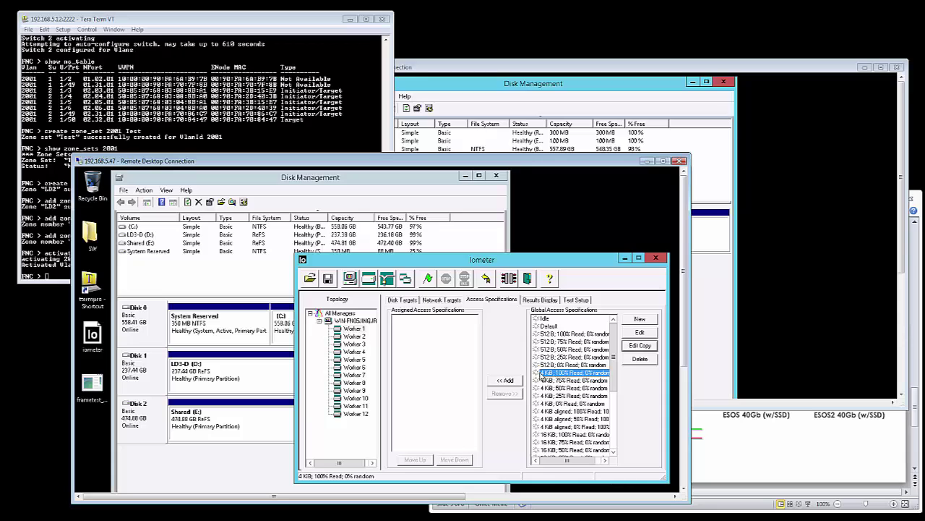
click(509, 381)
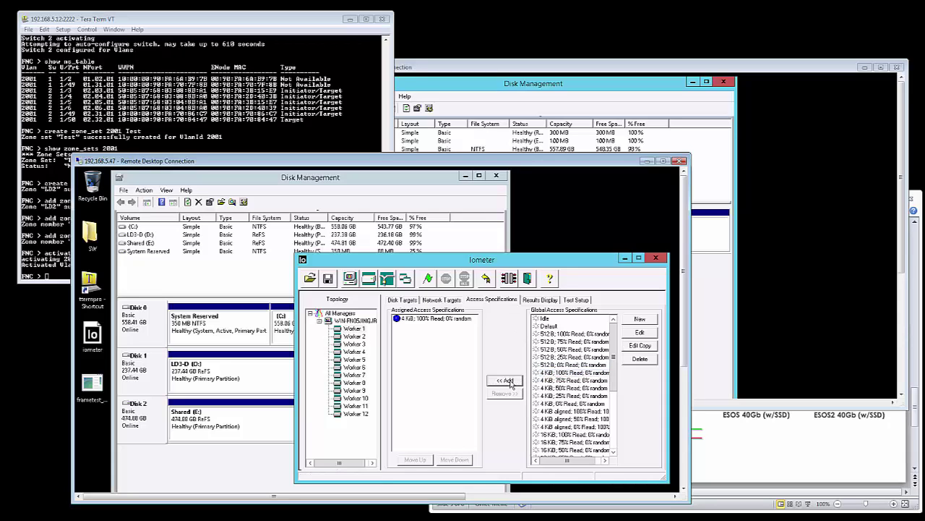
Start the test with results saved to results.csv, and display the Average I/O Response Time gauge beside the main Iometer window
click(540, 300)
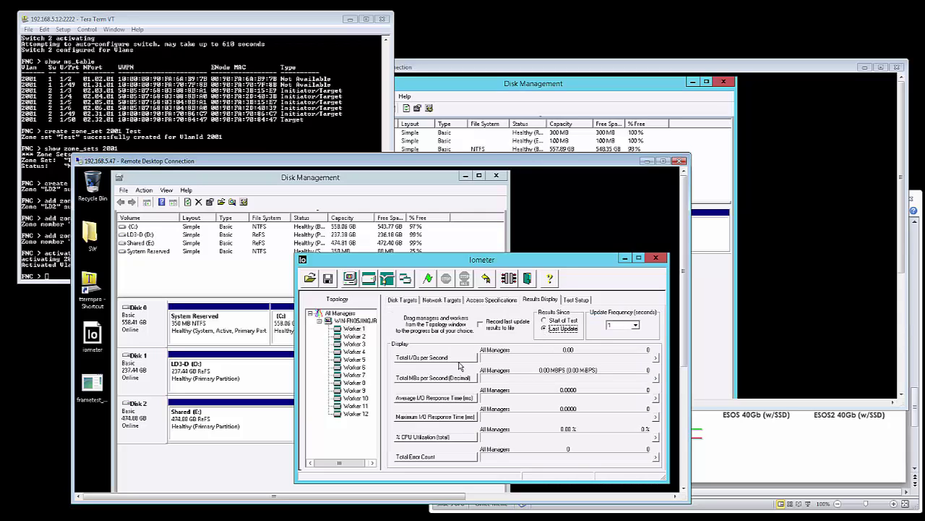
click(429, 282)
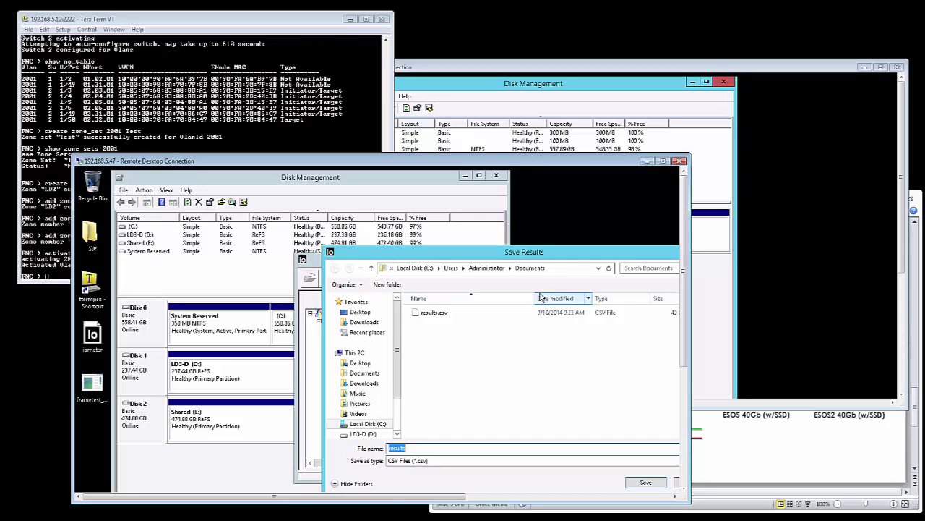
key(Return)
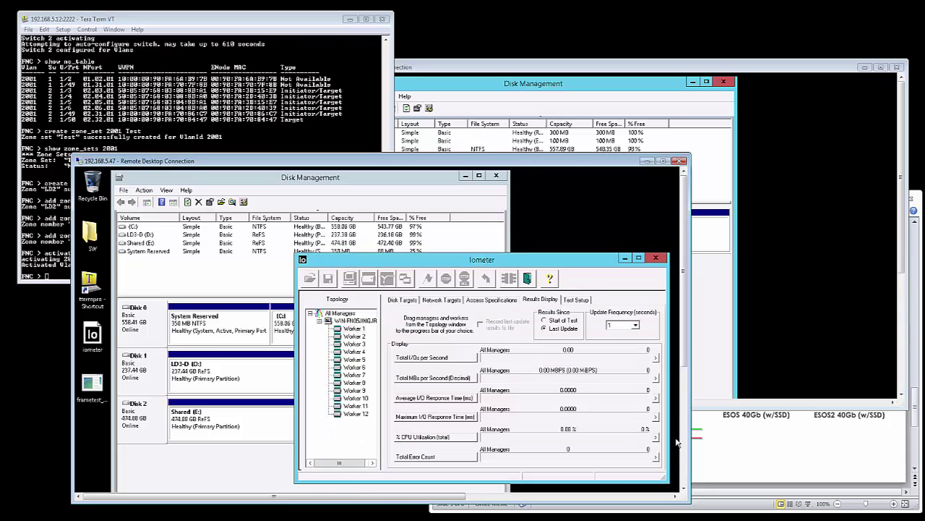
click(656, 399)
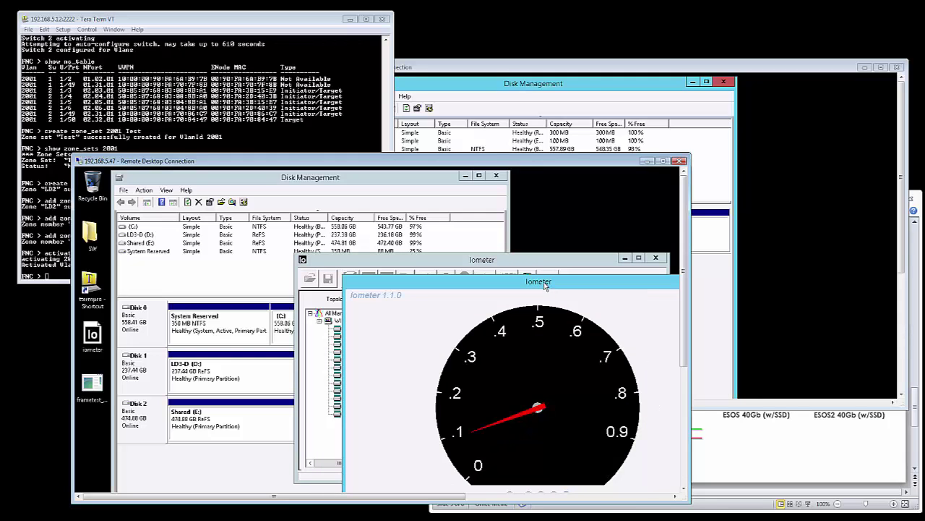
drag(309, 180, 294, 191)
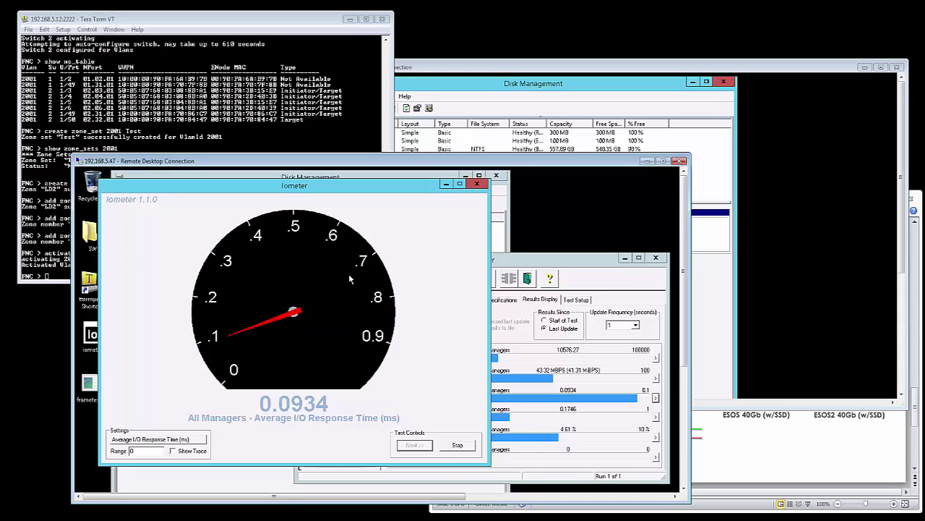
Stop the running Iometer test and close the Average I/O Response Time gauge
click(460, 445)
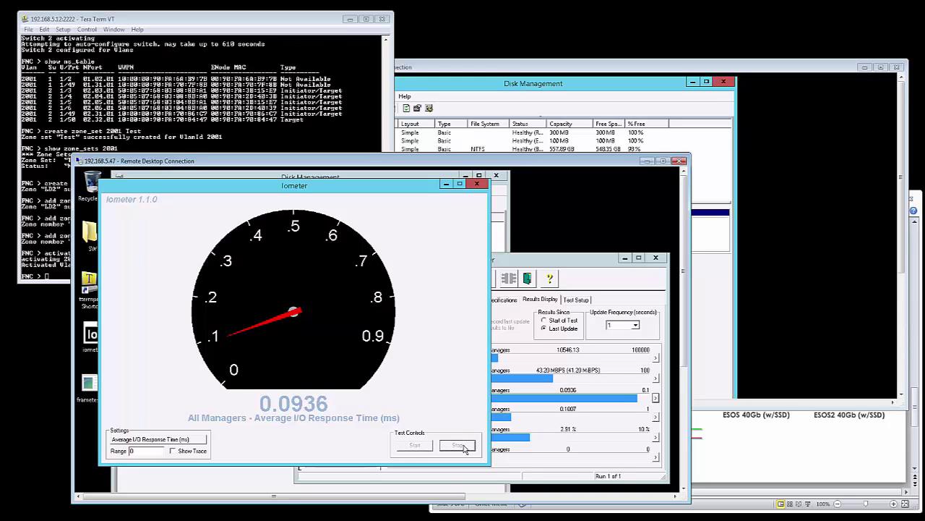
click(477, 184)
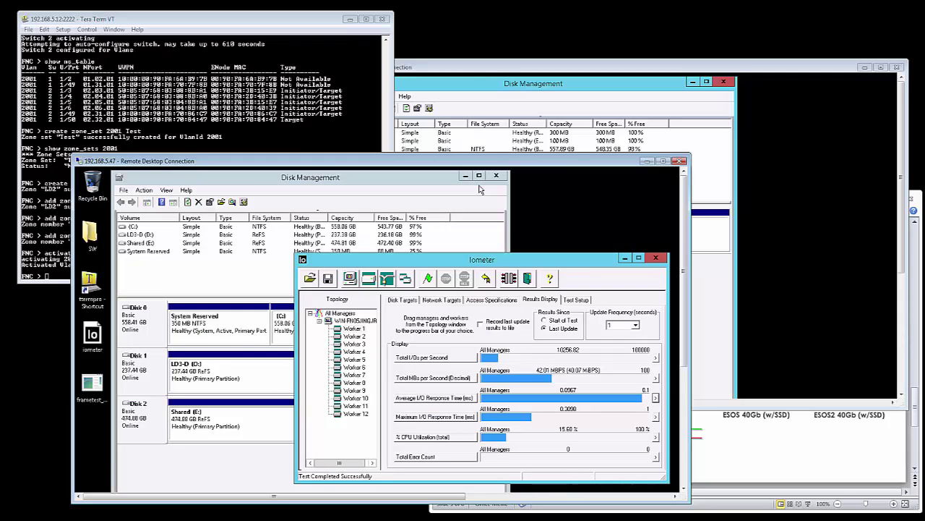
In Tera Term, create zone LD3 in zone set Test on VLAN 2001 with members 10:00:00:90:FA:6A:B9:7B and 10:00:00:90:FA:70:86:C7, and activate the zone set
click(452, 74)
click(309, 23)
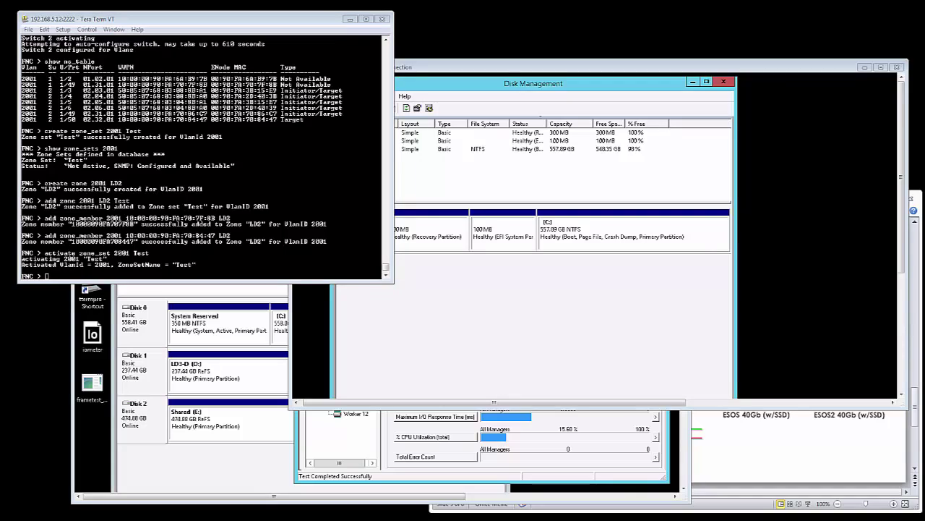
right_click(219, 256)
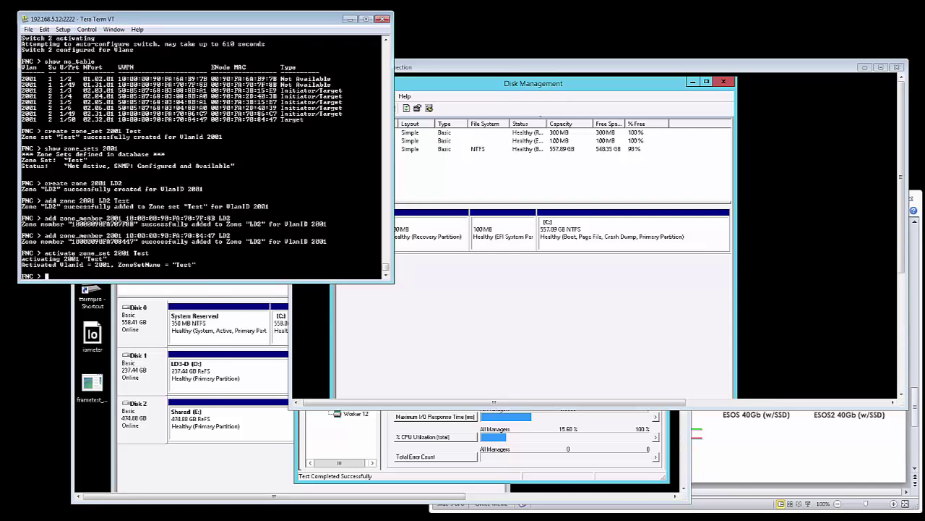
click(183, 297)
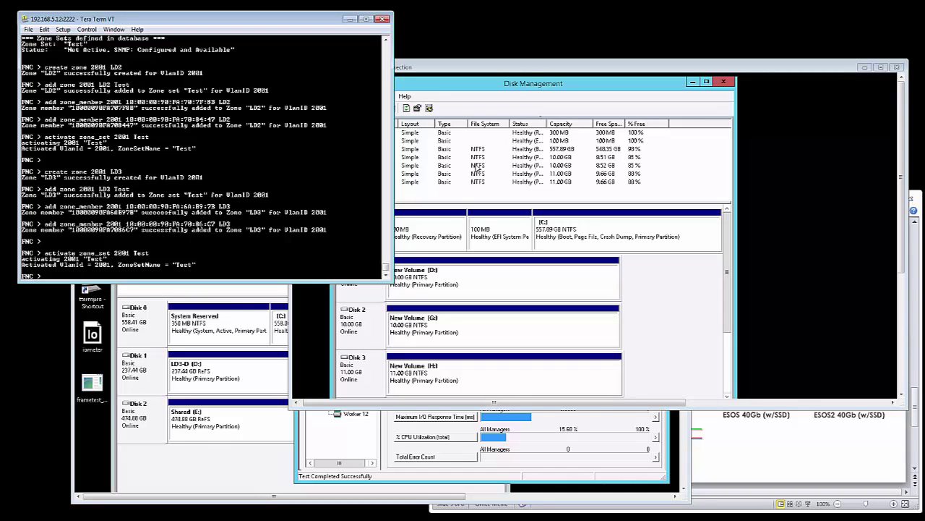
Switch to the 192.168.5.48 server and bring up its Iometer window in front of Disk Management
click(536, 71)
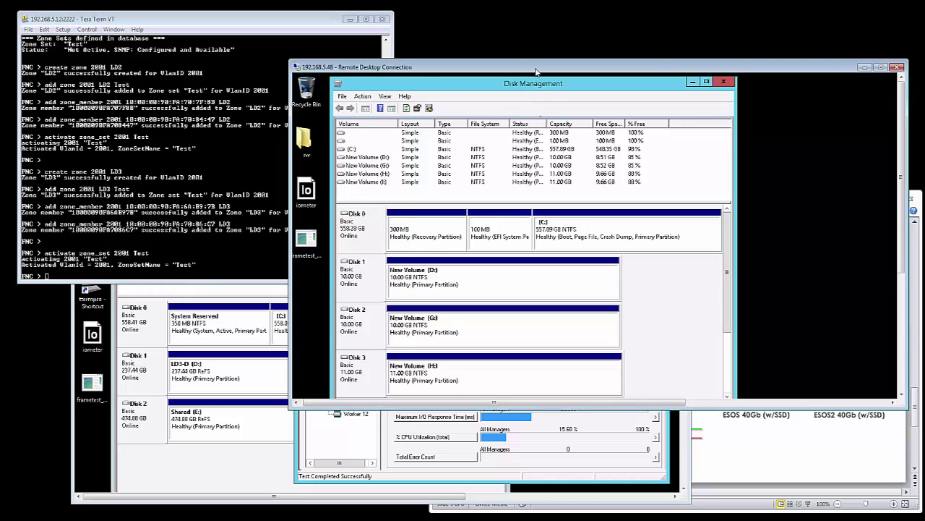
click(902, 389)
click(425, 389)
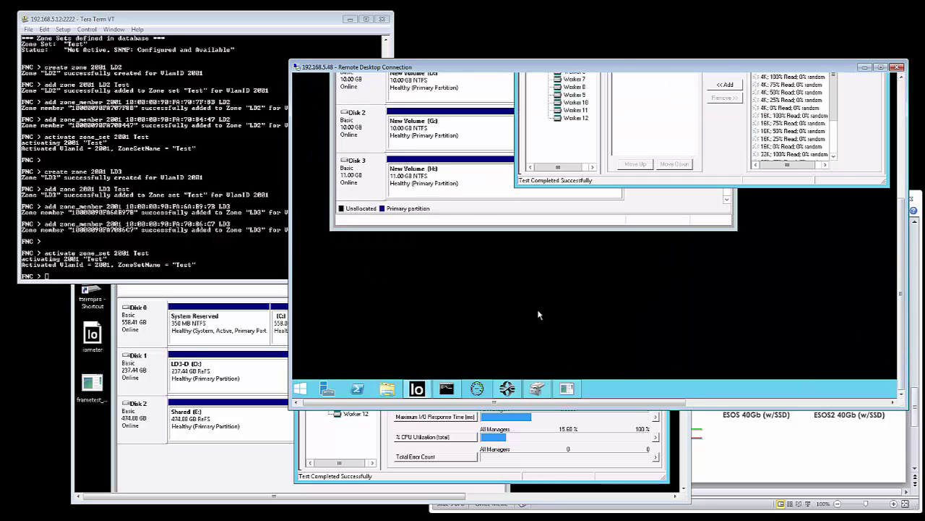
click(903, 83)
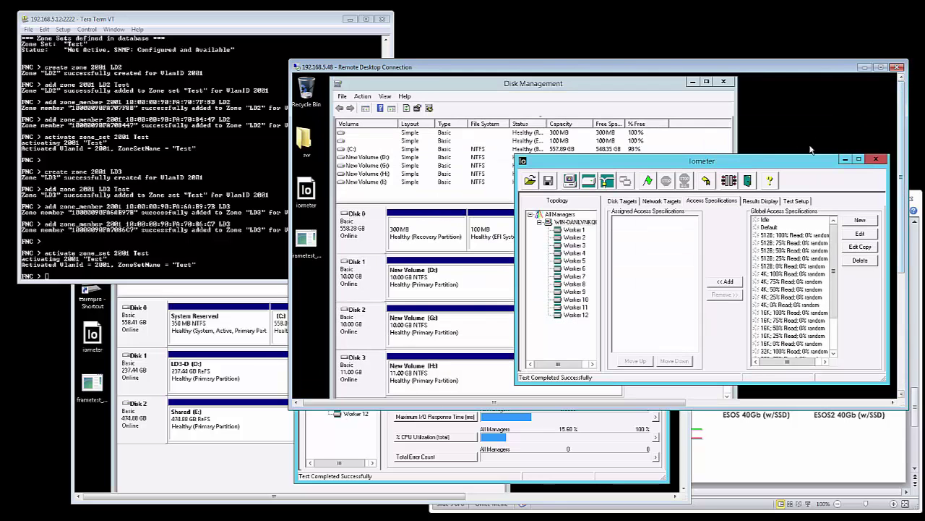
Choose H: New Volume as the disk target for Worker 1 with 5 outstanding I/Os, and for Worker 2
click(612, 203)
click(573, 229)
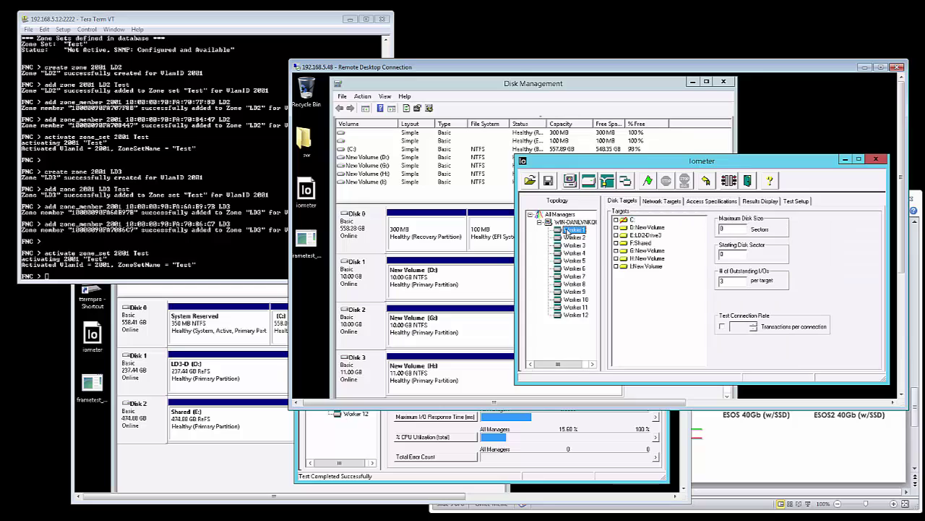
click(616, 259)
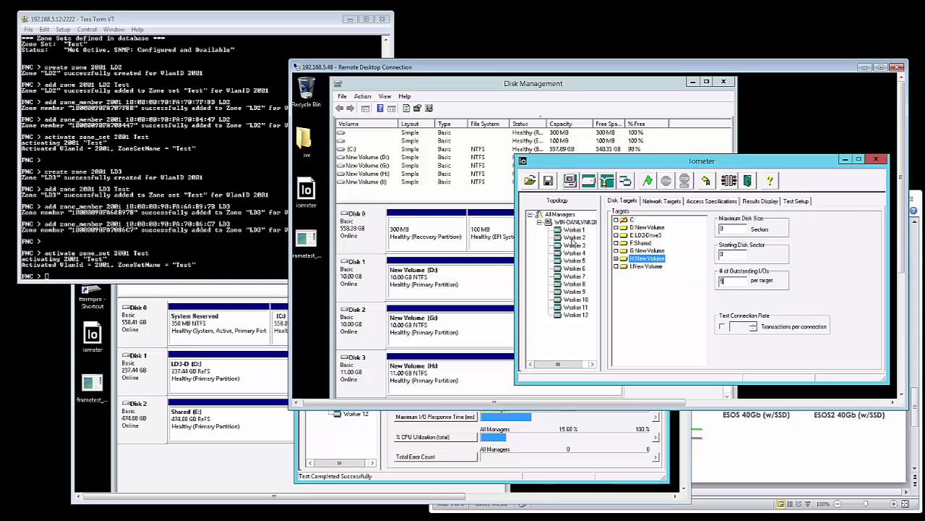
click(575, 238)
click(616, 259)
Assign the "1 M; 100% Read; 0% random" access specification to the server's manager
click(587, 223)
click(706, 203)
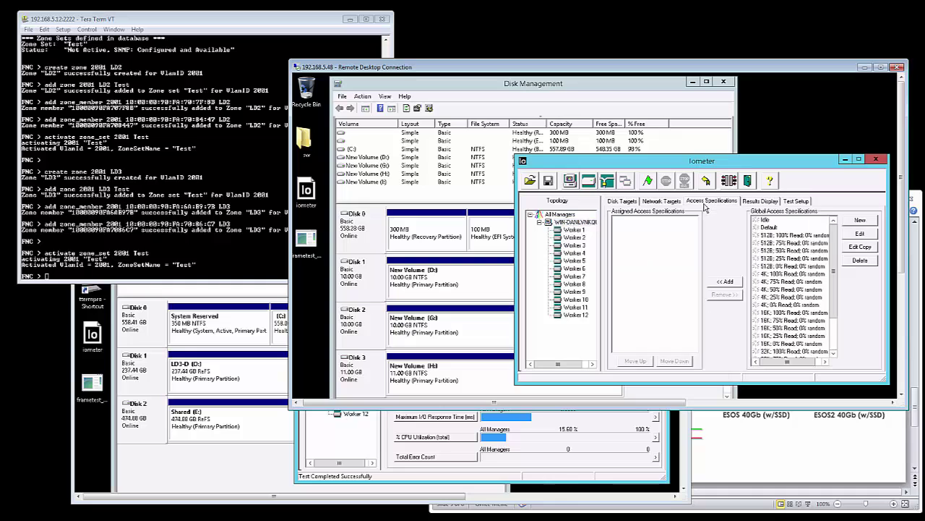
scroll(835, 347, down, 3)
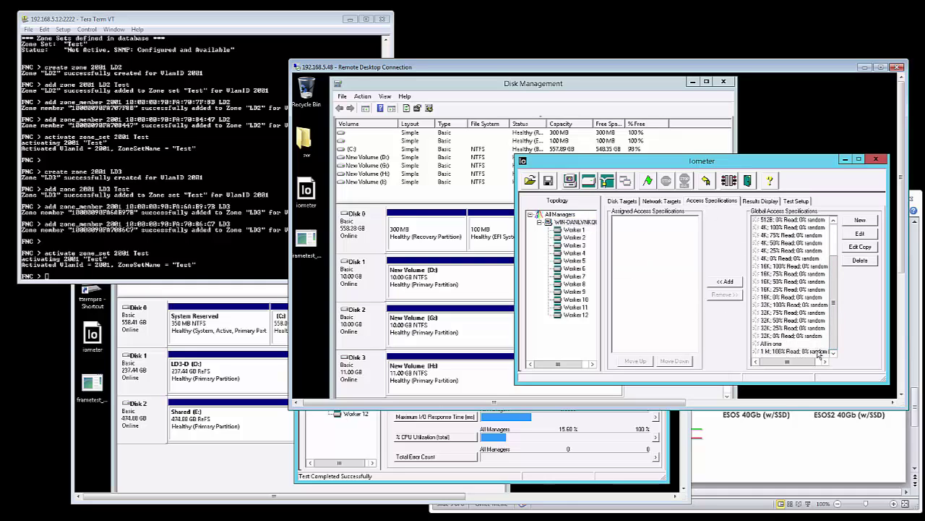
click(819, 351)
click(734, 285)
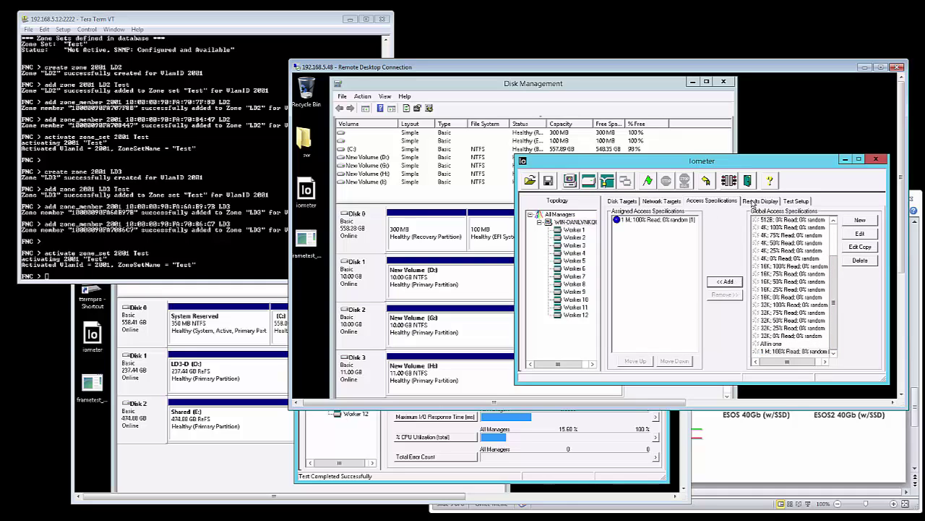
Display the Total MBs per Second gauge beside the main Iometer window and start the test
click(755, 205)
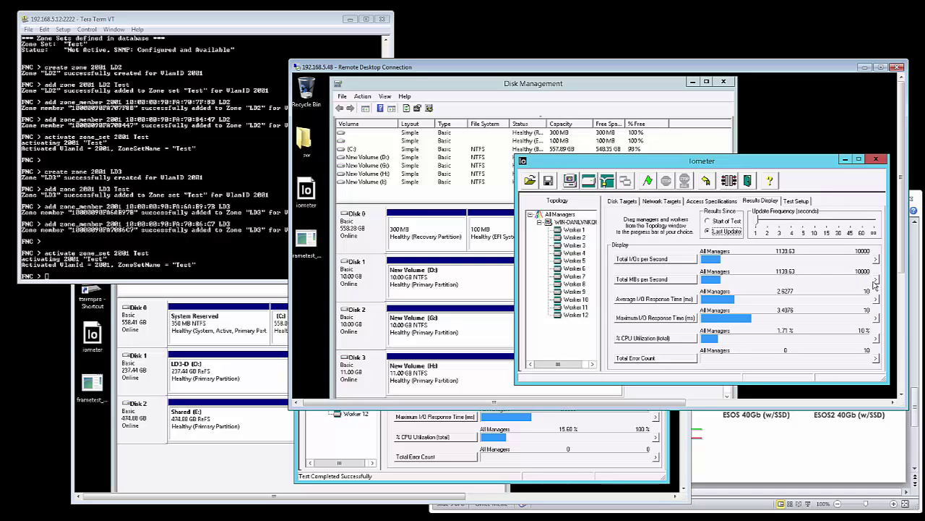
click(875, 279)
drag(780, 191, 526, 89)
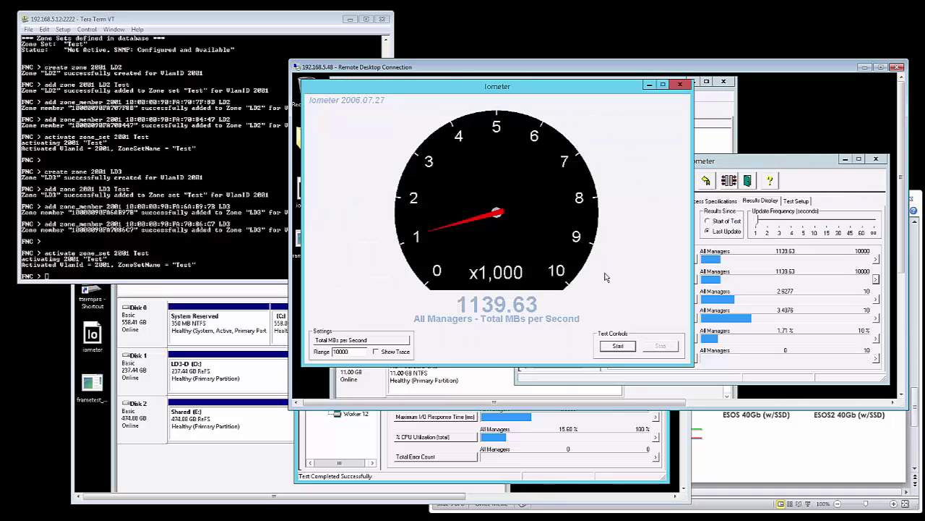
click(620, 346)
click(606, 311)
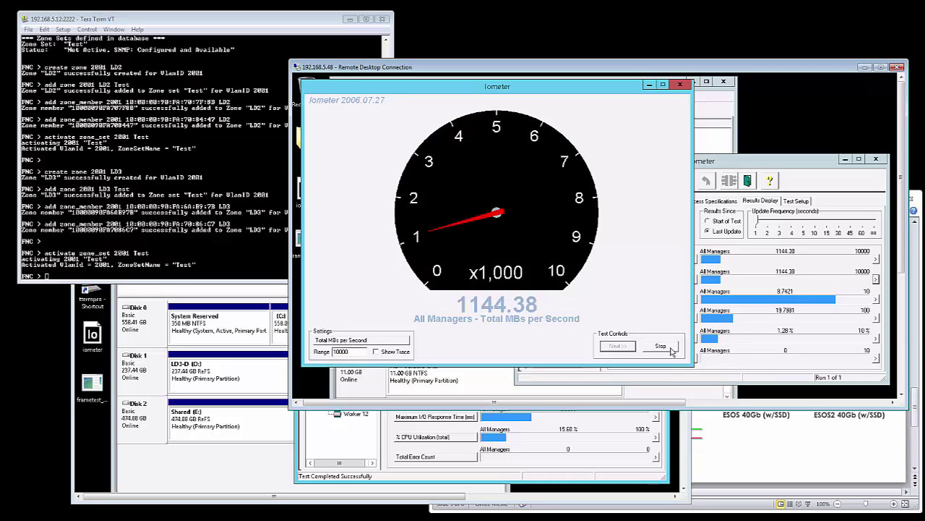
Stop the test on 192.168.5.48 and close both the gauge and Iometer
click(671, 350)
click(680, 85)
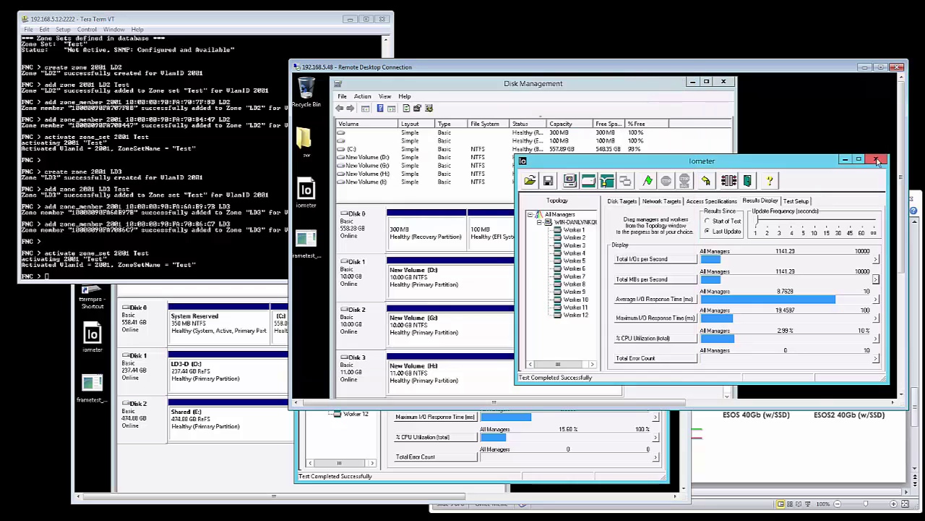
click(877, 161)
Switch to Iometer on the 192.168.5.47 server and choose E: "Shared" as the disk target for Worker 2
click(89, 447)
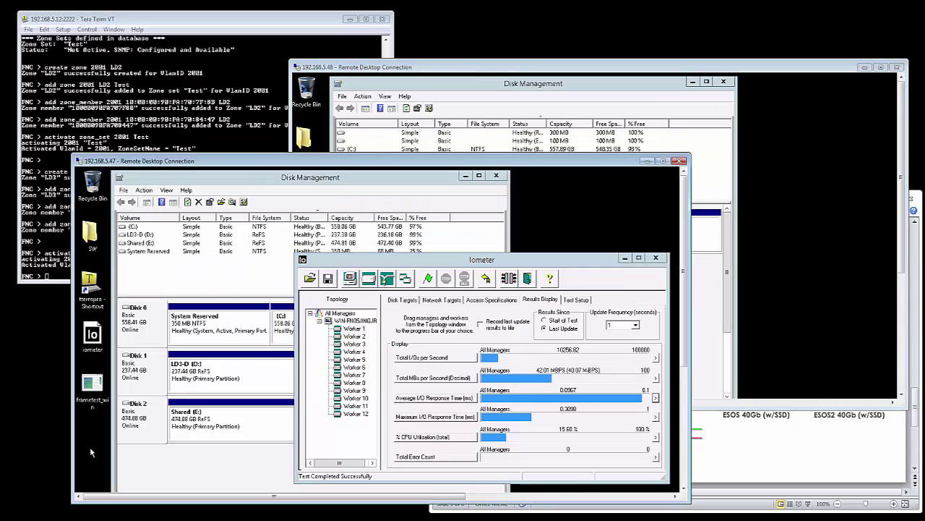
click(403, 299)
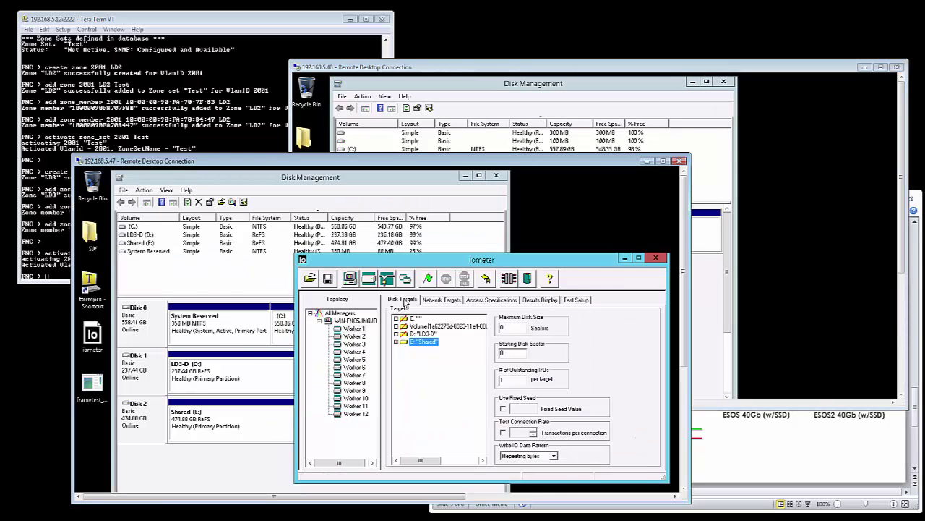
click(359, 337)
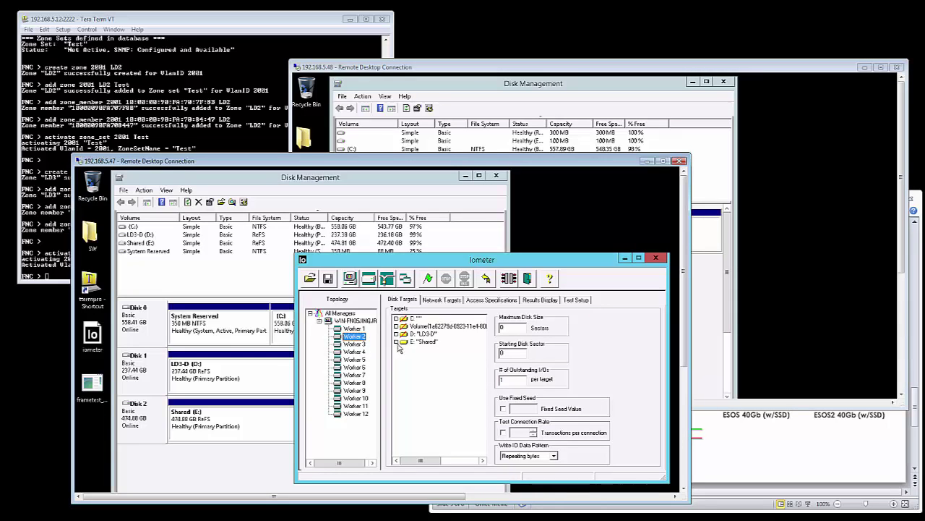
click(397, 342)
click(354, 329)
Replace the assigned "4 KiB; 100% Read; 0% random" access specification with "1 MiB; 100% Read; 0% random" for the server's manager
click(491, 299)
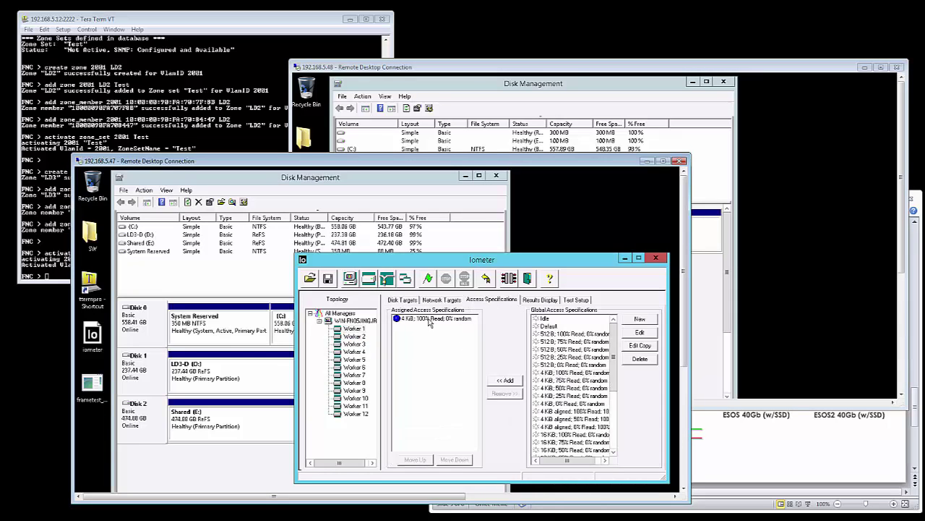
click(430, 319)
click(505, 394)
click(355, 320)
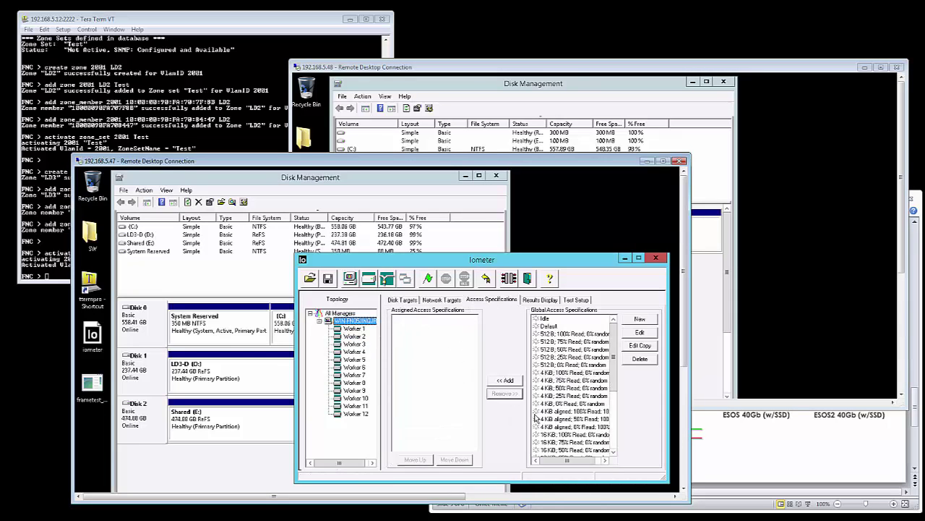
click(614, 442)
click(590, 451)
click(505, 381)
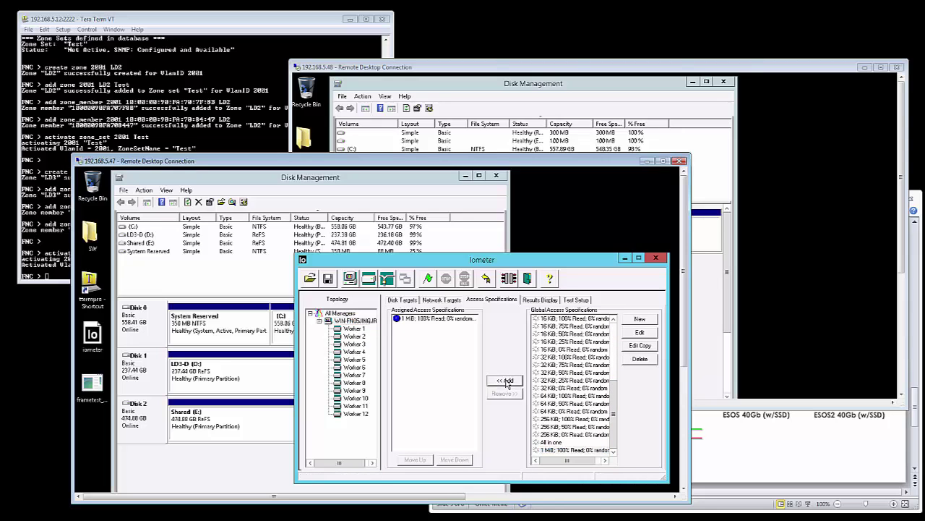
Display the Total MBs per Second (Decimal) gauge and start the test on 192.168.5.47, saving the results to the results CSV file
click(546, 303)
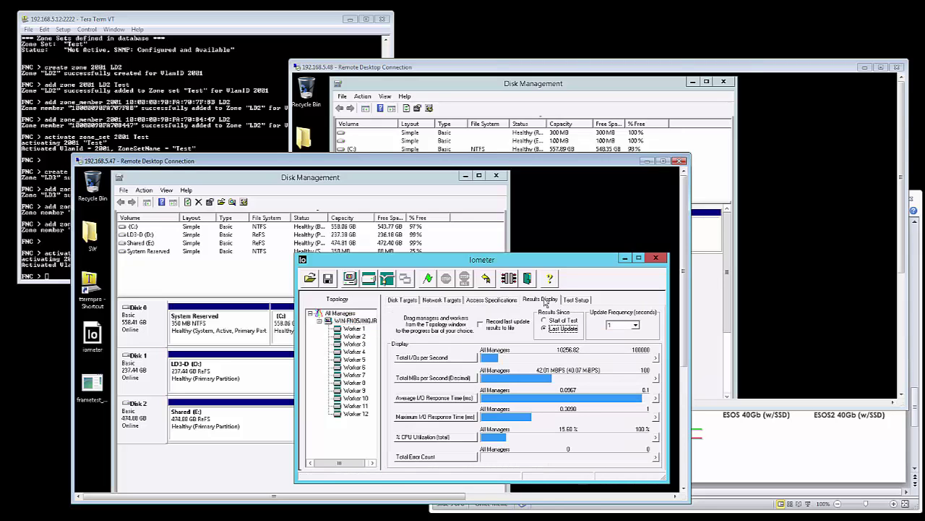
click(656, 378)
drag(558, 279, 304, 181)
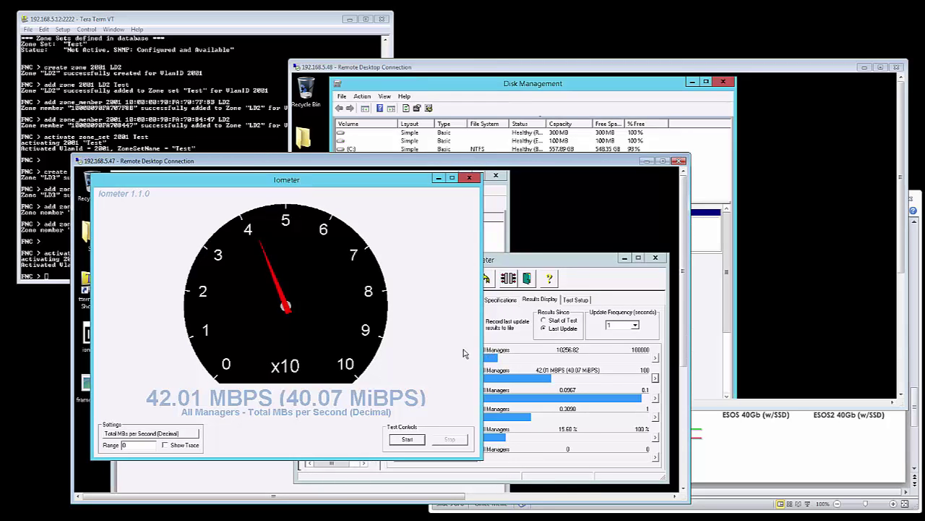
click(409, 439)
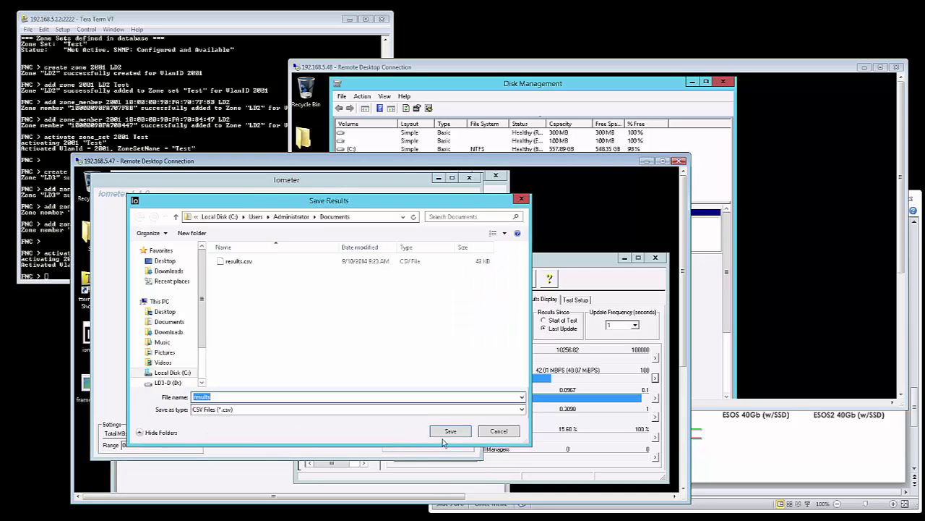
click(456, 434)
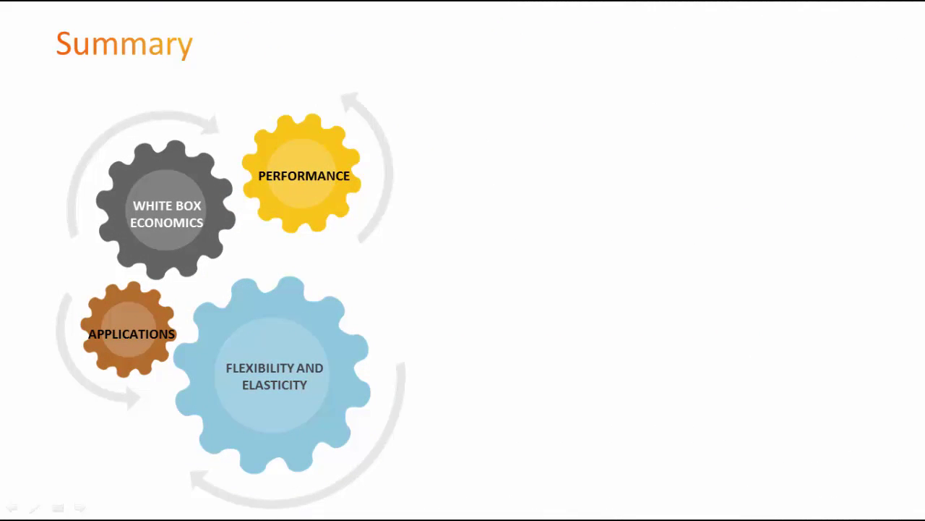
key(Right)
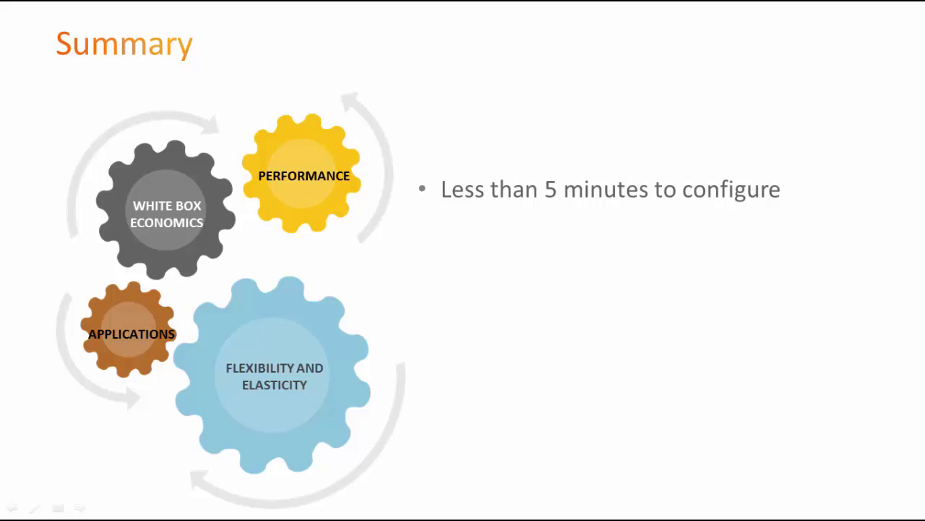
key(Right)
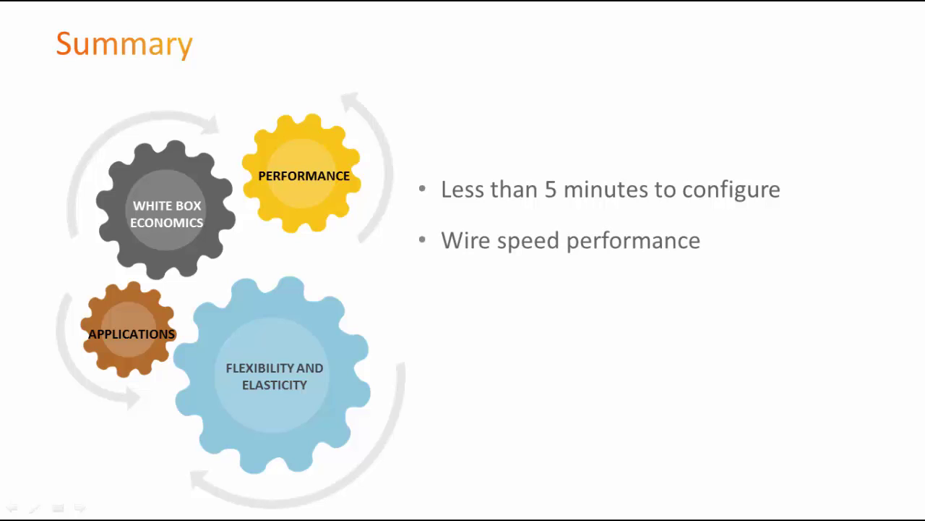
key(Right)
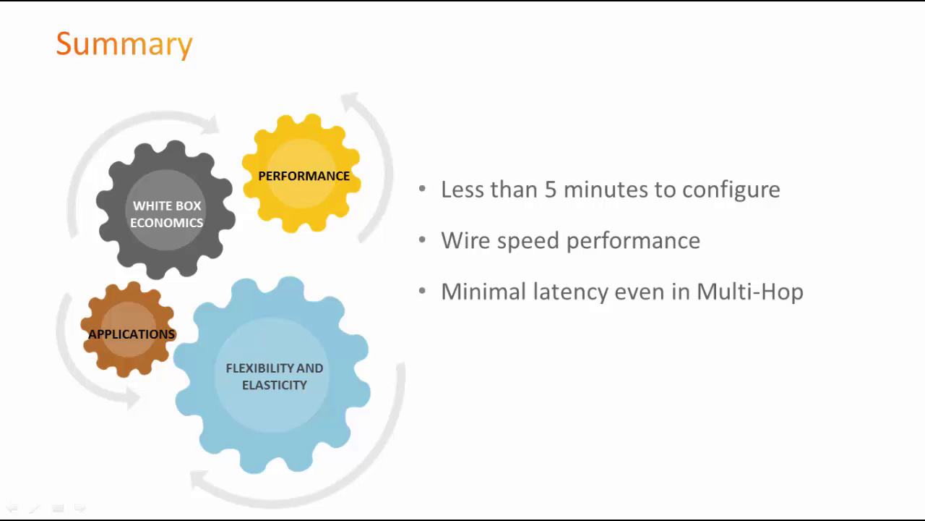
key(Right)
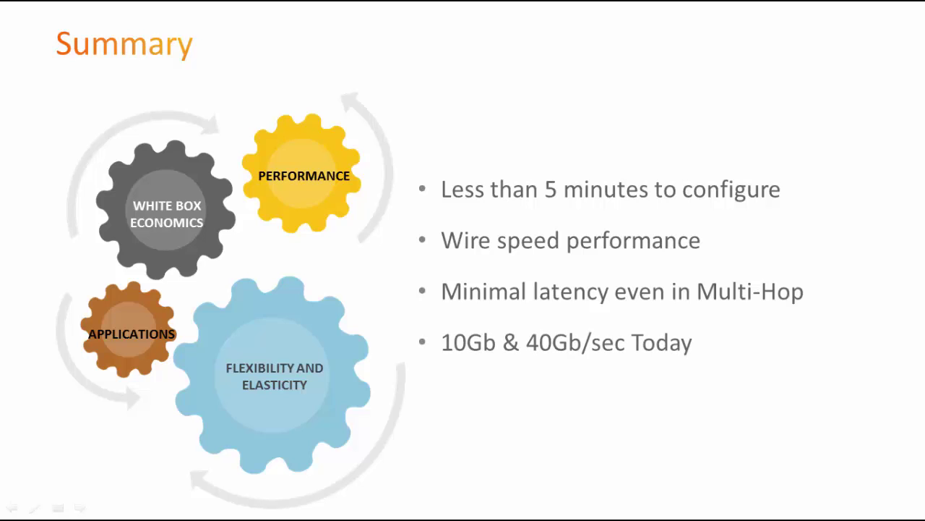